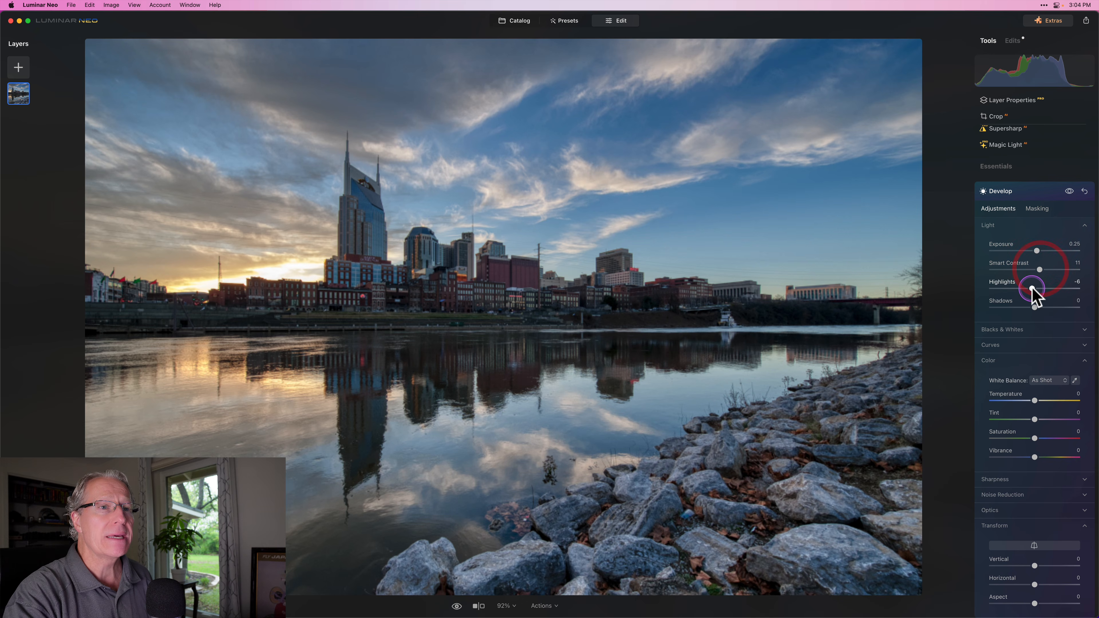
Set the Develop Highlights to -11 and Shadows to 11, checking the clipping overlay and turning it off.
left_click_drag(1034, 289, 1039, 308)
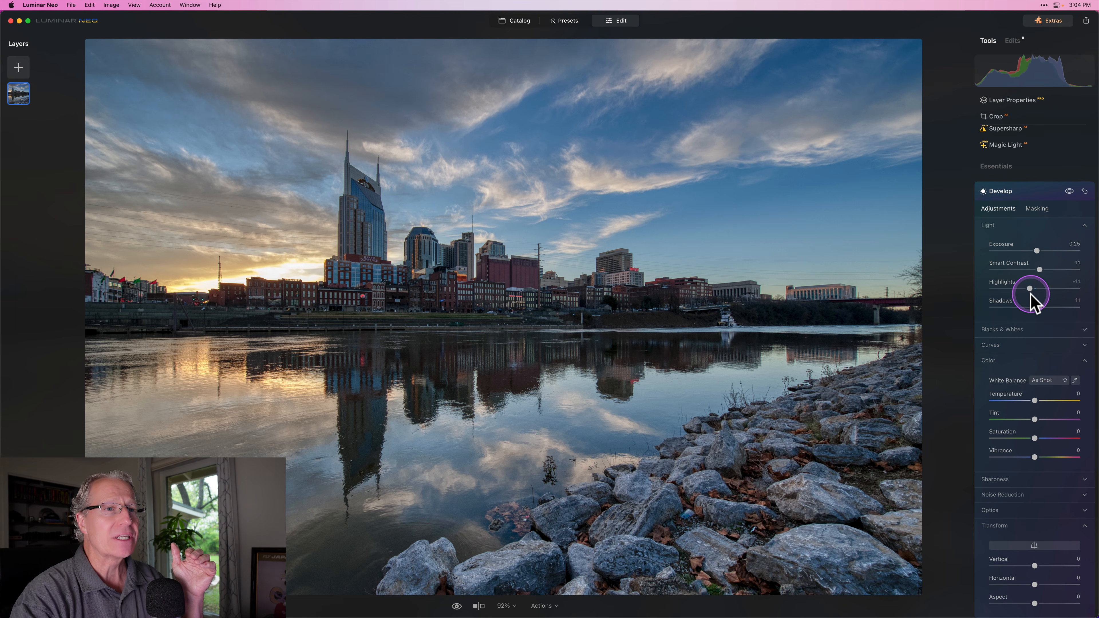
left_click_drag(1029, 289, 1028, 288)
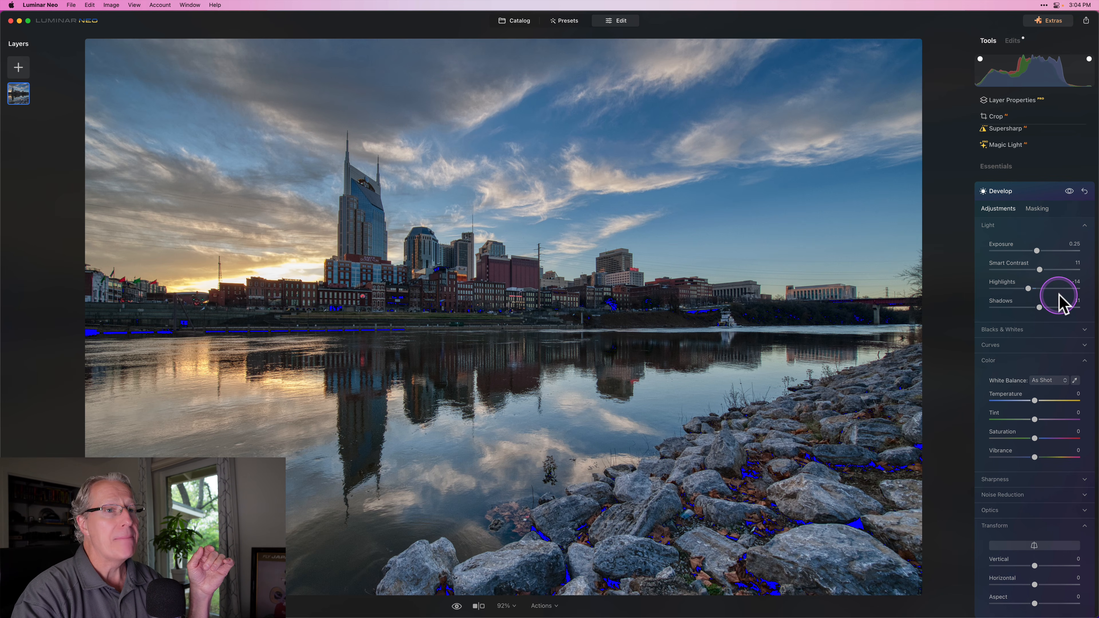
mouse_move(1031, 289)
left_mouse_down()
mouse_move(1057, 288)
mouse_move(1030, 286)
left_mouse_up()
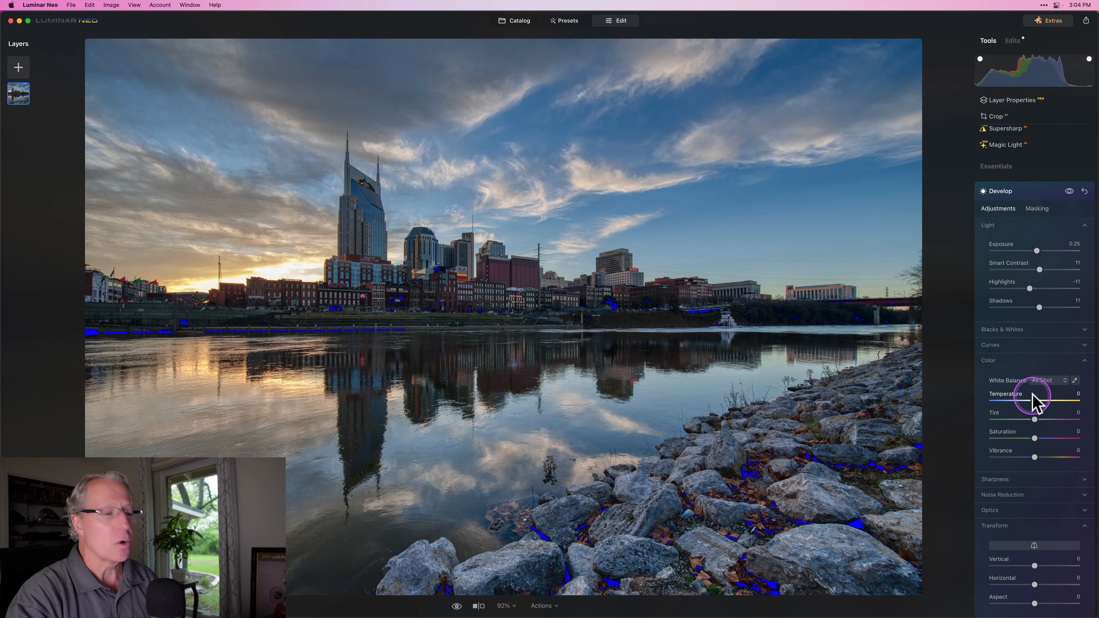
key("j")
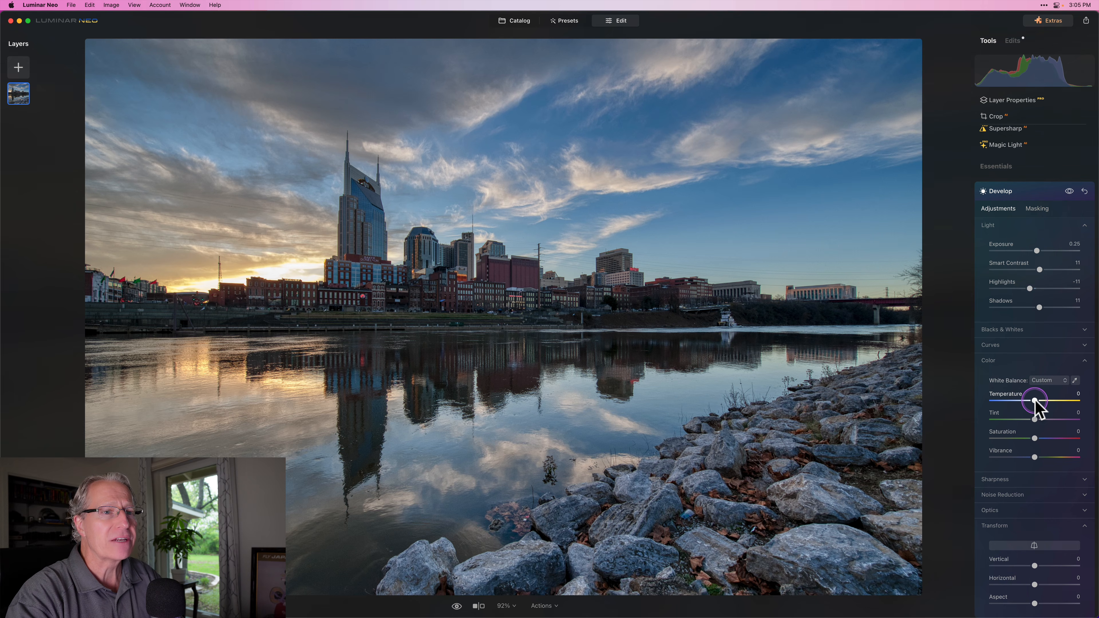
Set the Develop Temperature to 1, Tint to 8 and Vibrance to 6, and close the tool.
left_click_drag(1035, 401, 1039, 420)
left_click_drag(1032, 441, 1038, 459)
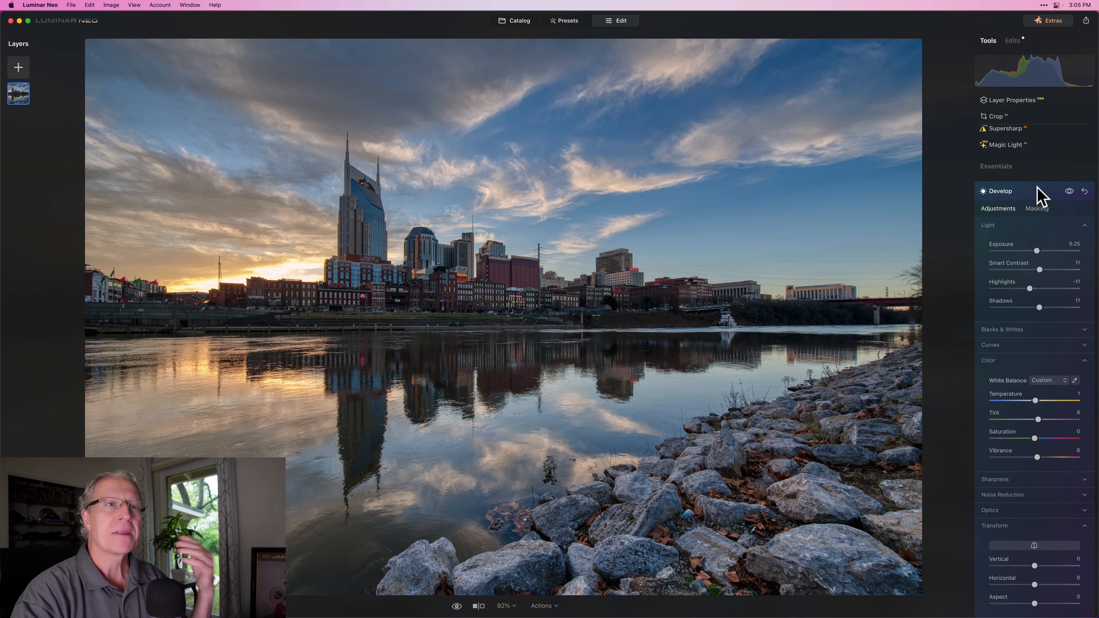
left_click(1038, 191)
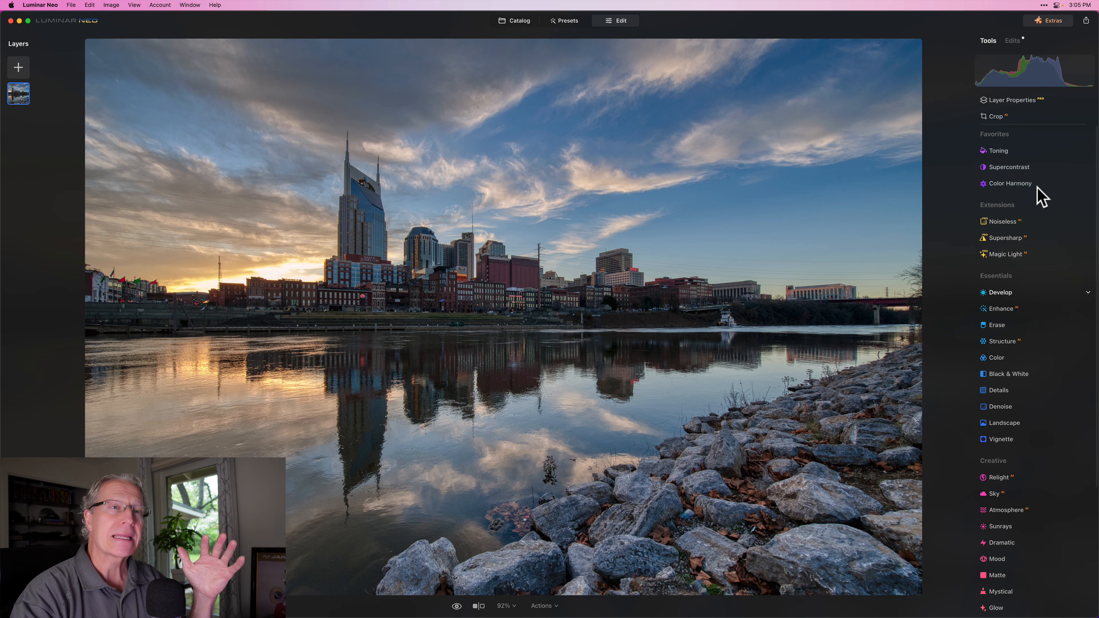
Add Supercontrast with Highlights Contrast 31, Midtones Contrast 28 and Shadows Contrast 30.
left_click(1008, 166)
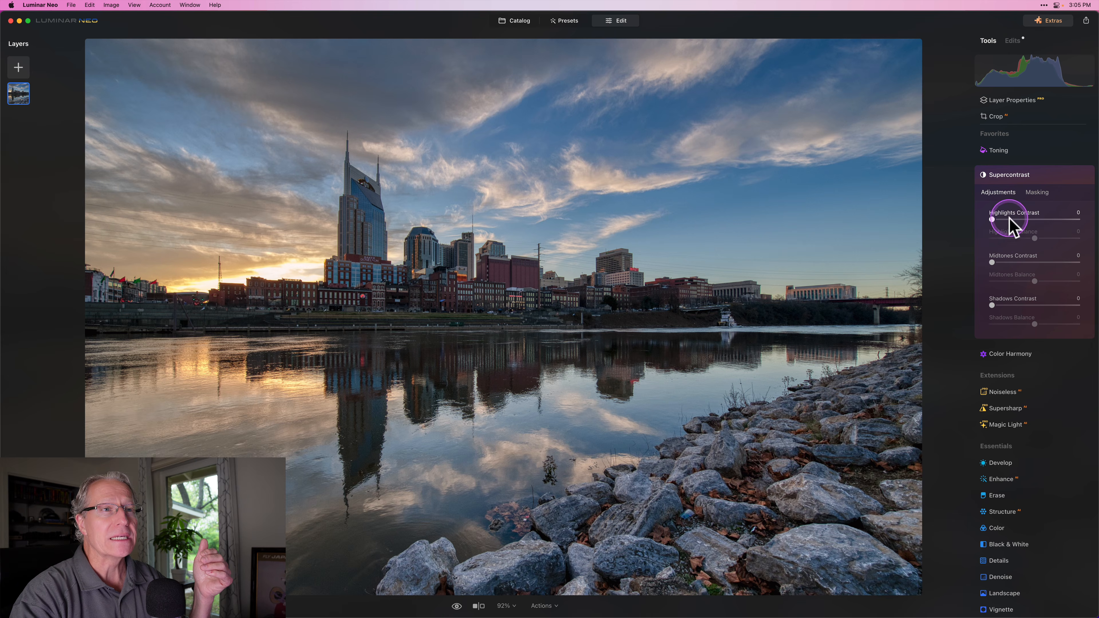
left_click_drag(1009, 218, 1019, 219)
left_click_drag(1011, 262, 1016, 262)
left_click_drag(991, 305, 1016, 305)
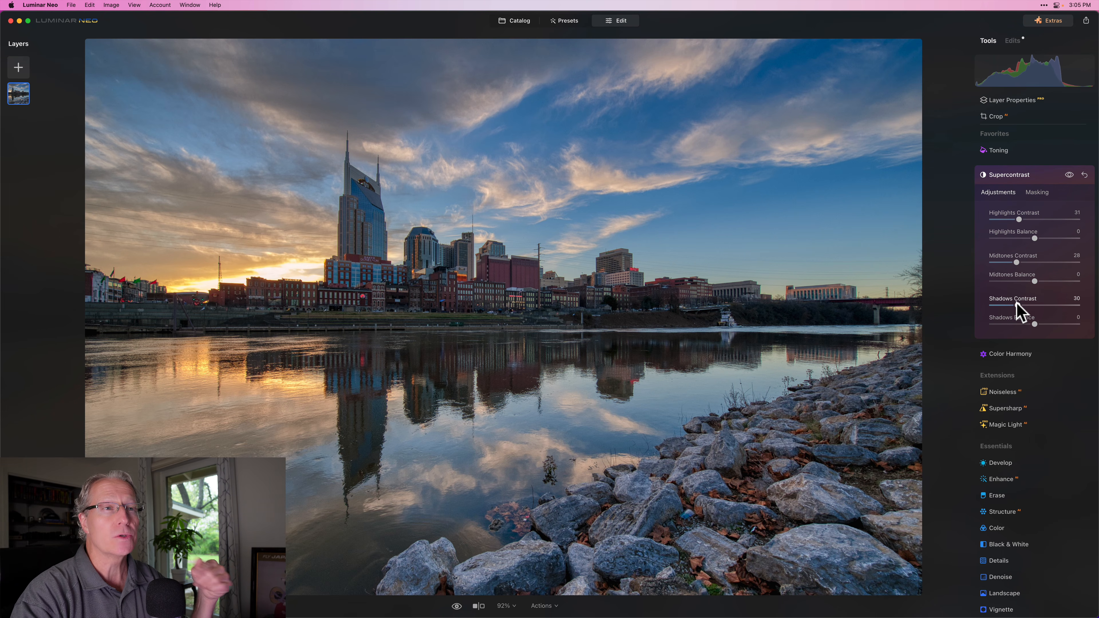
Refine Supercontrast to Highlights Contrast 27, Highlights Balance -2, Midtones Contrast 48, Midtones Balance -41 and Shadows Balance 9, and compare before and after.
mouse_move(1035, 238)
left_mouse_down()
mouse_move(1009, 238)
mouse_move(1035, 238)
left_mouse_up()
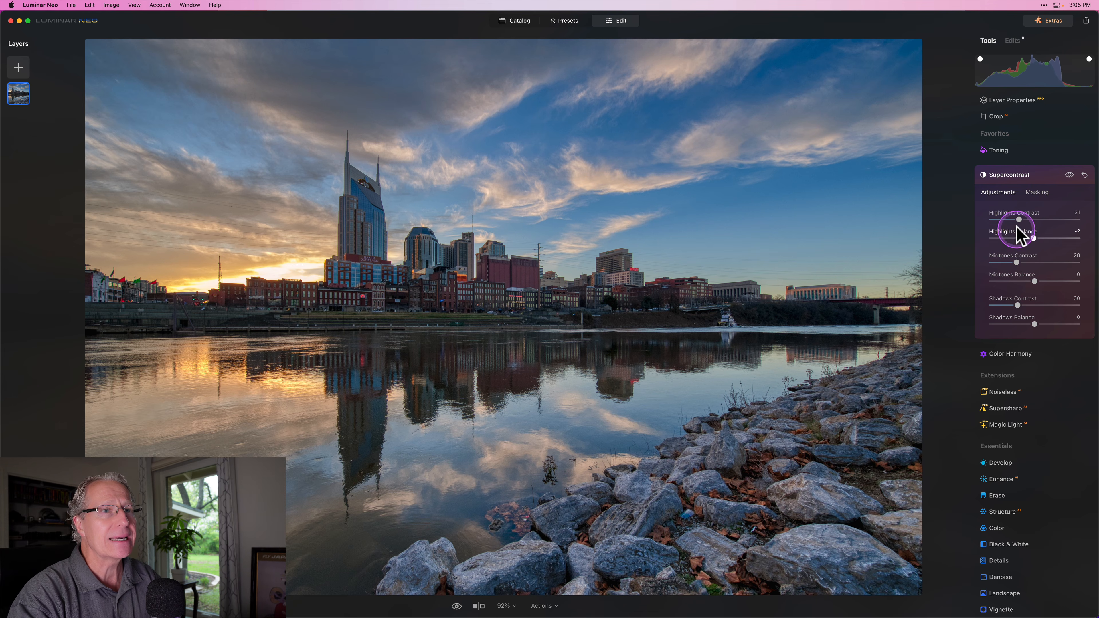
mouse_move(1019, 220)
left_mouse_down()
mouse_move(1001, 221)
mouse_move(1050, 213)
mouse_move(989, 221)
mouse_move(1016, 226)
left_mouse_up()
left_click_drag(1035, 281, 1016, 283)
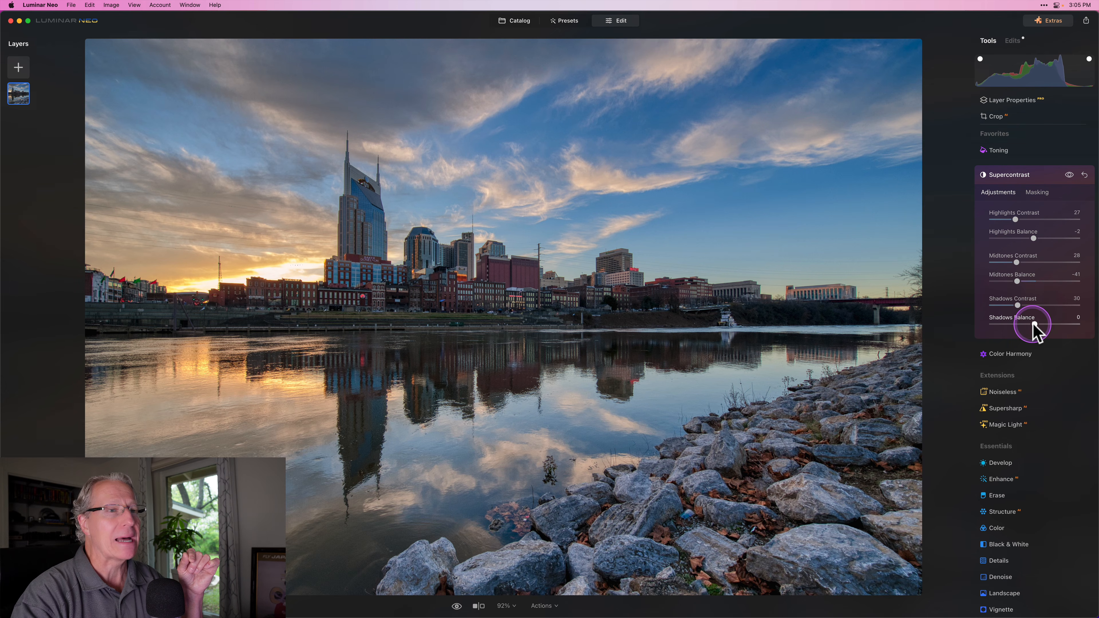
left_click_drag(1035, 326, 1039, 325)
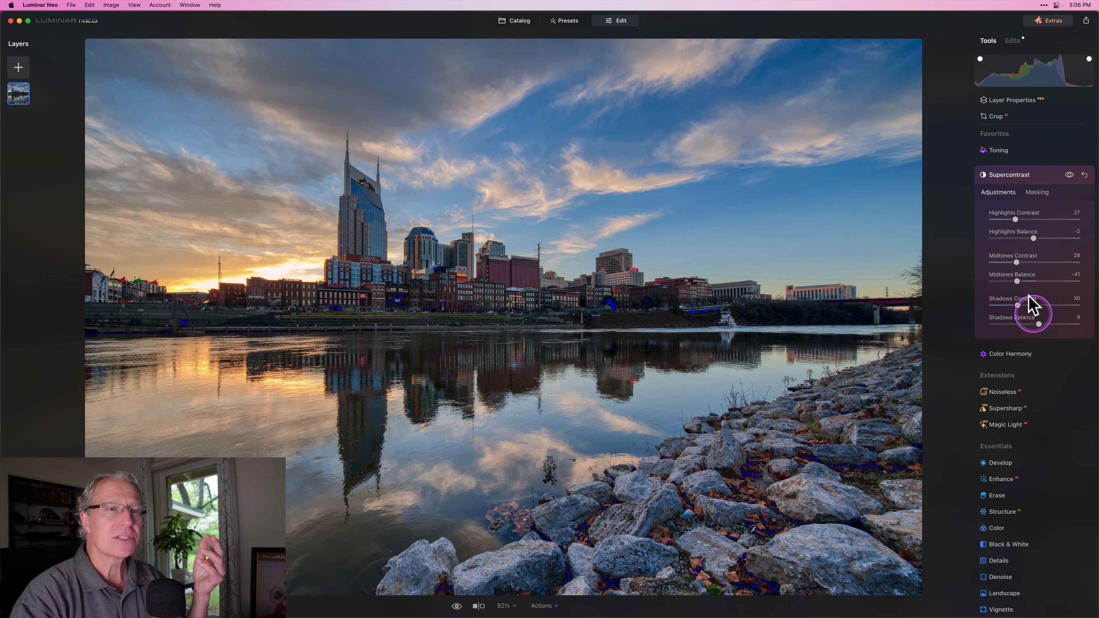
mouse_move(1016, 261)
left_mouse_down()
mouse_move(1003, 269)
mouse_move(1050, 263)
mouse_move(1034, 265)
left_mouse_up()
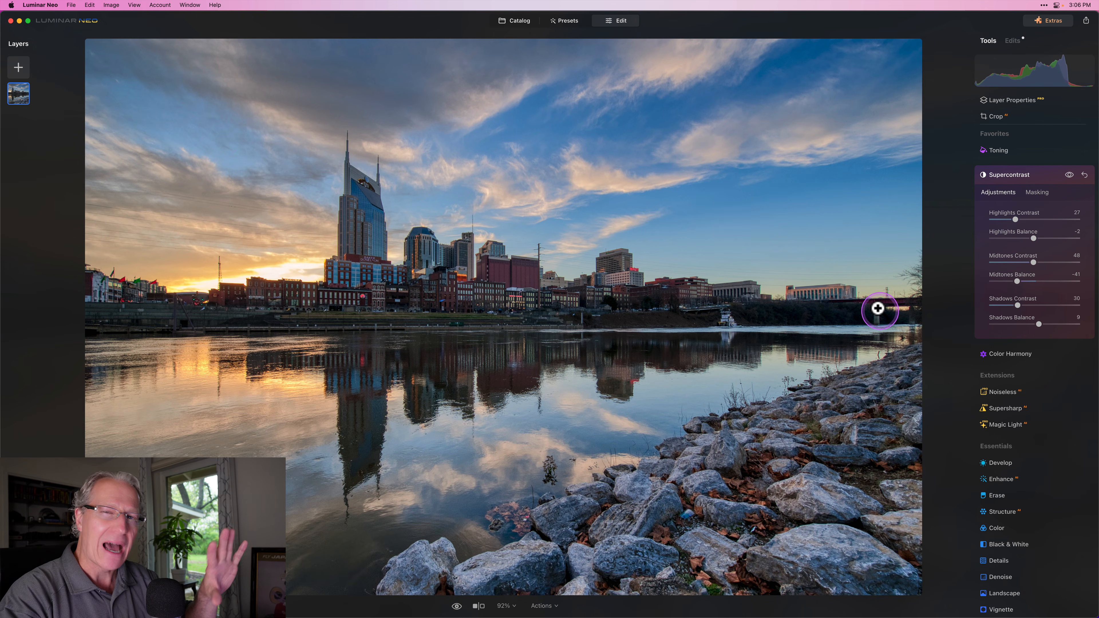
left_click(1068, 174)
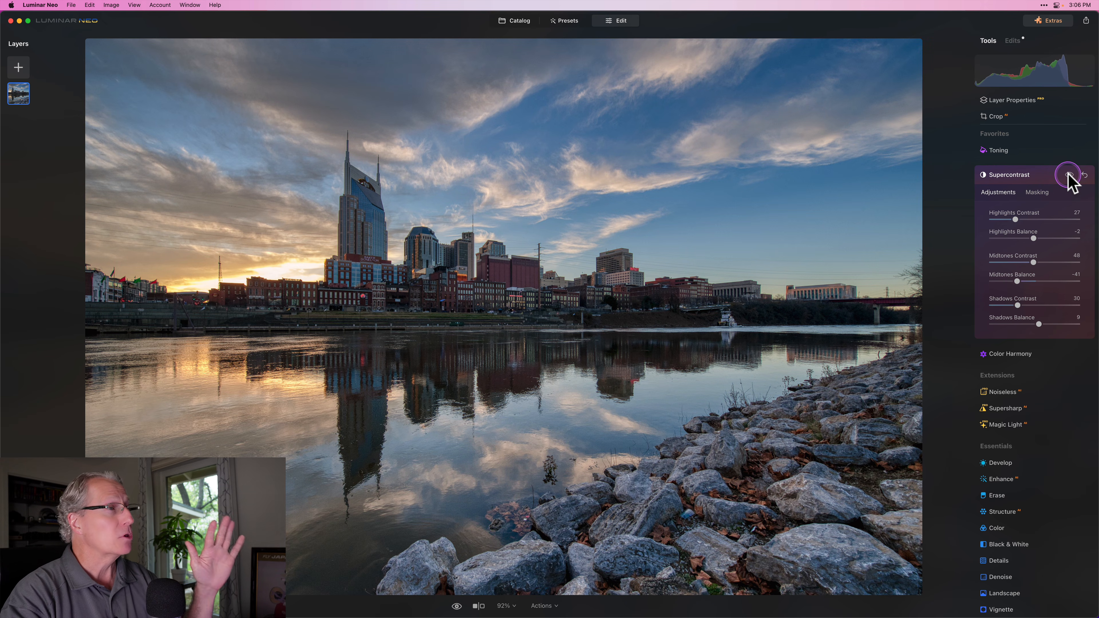
left_click(1068, 174)
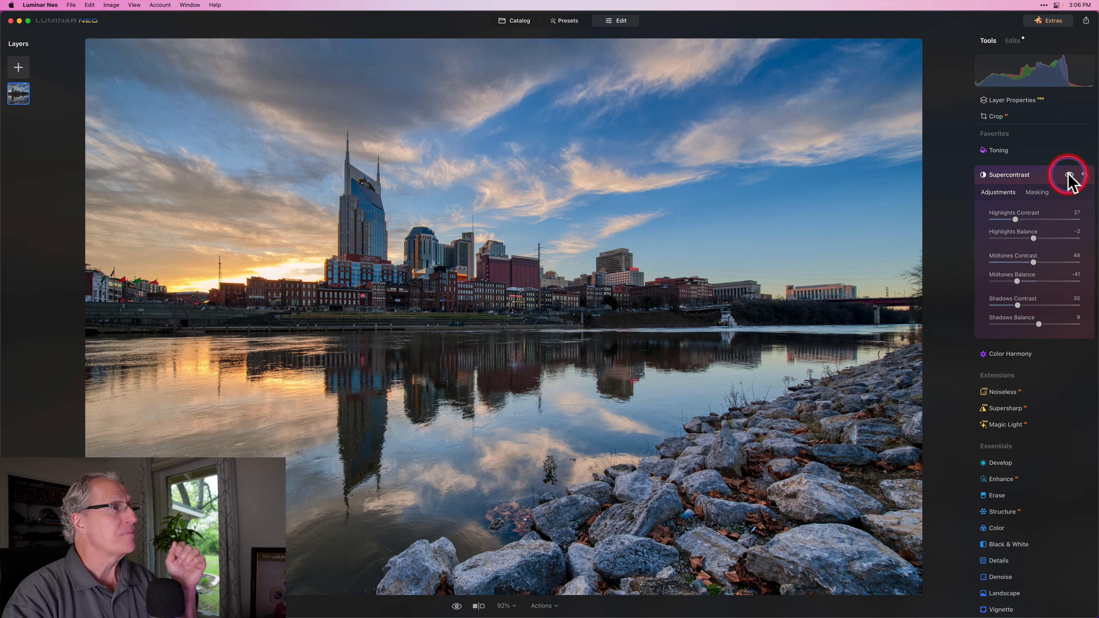
left_click(1043, 177)
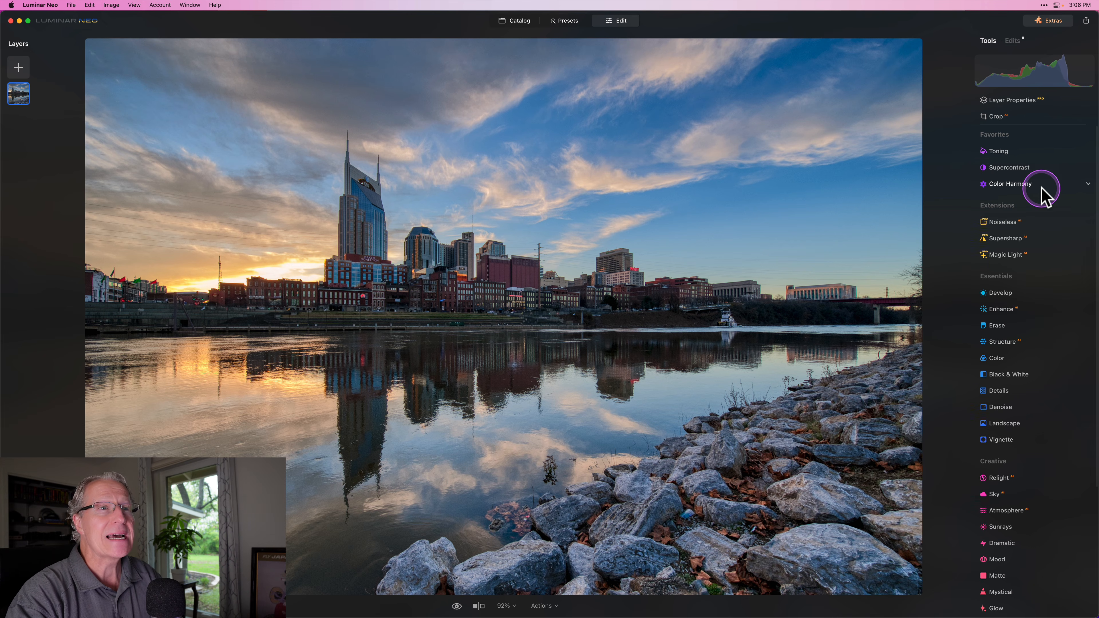
Tone the photo's highlights with a Toning Saturation of 26.
left_click(993, 151)
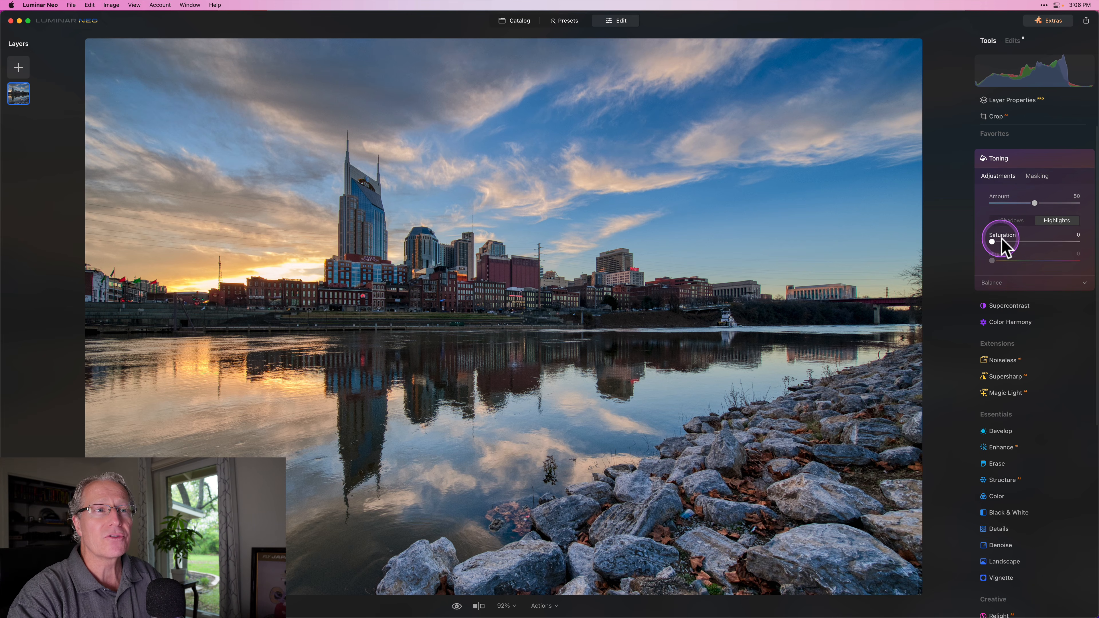
left_click_drag(1001, 237, 1014, 240)
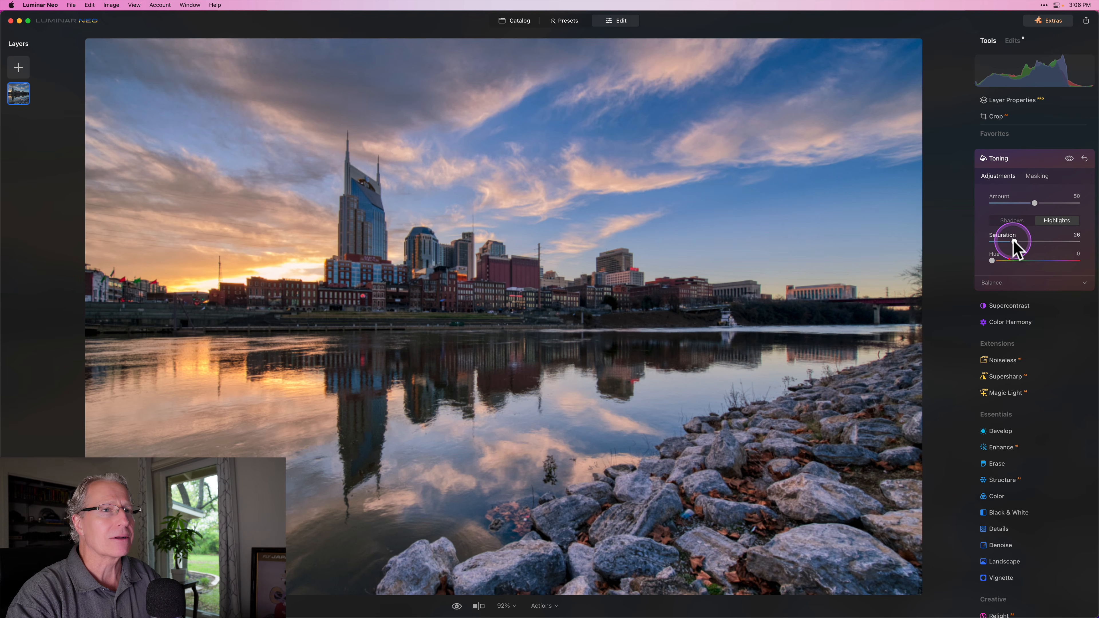
In the Color Balance of Color Harmony, set Yellow-Blue to 3 for the Shadows.
left_click(1001, 321)
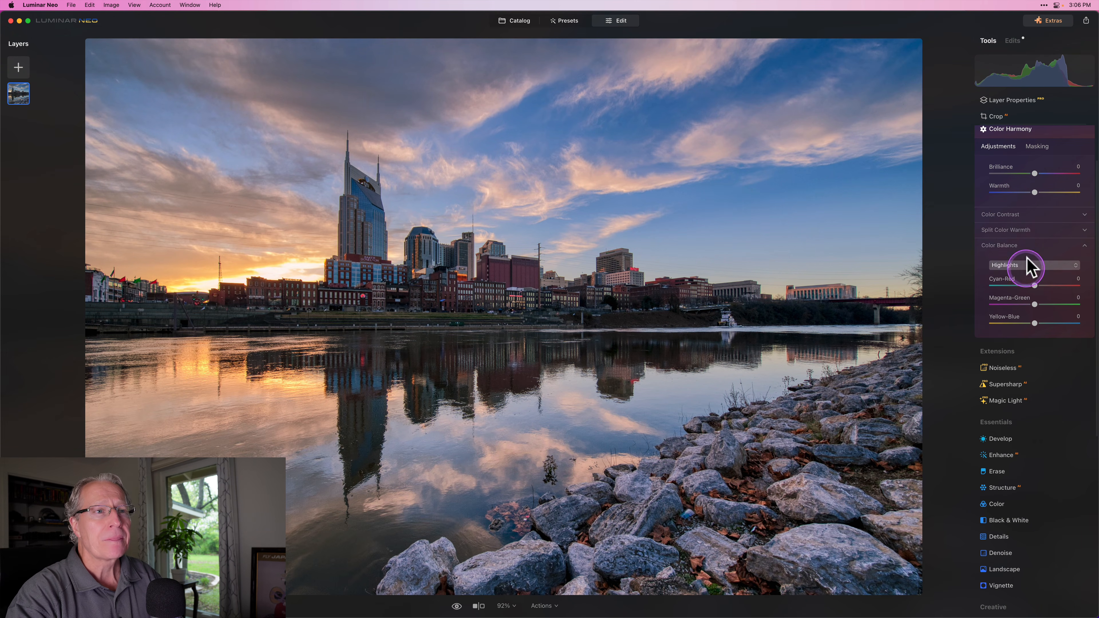
left_click(1021, 247)
left_click(1018, 265)
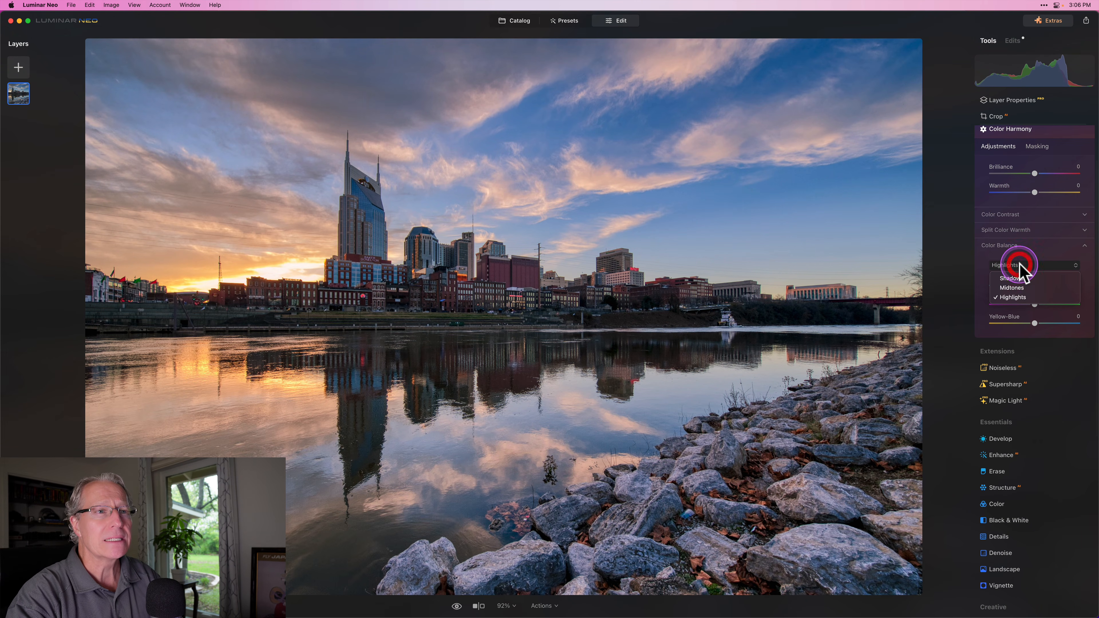
left_click(1013, 280)
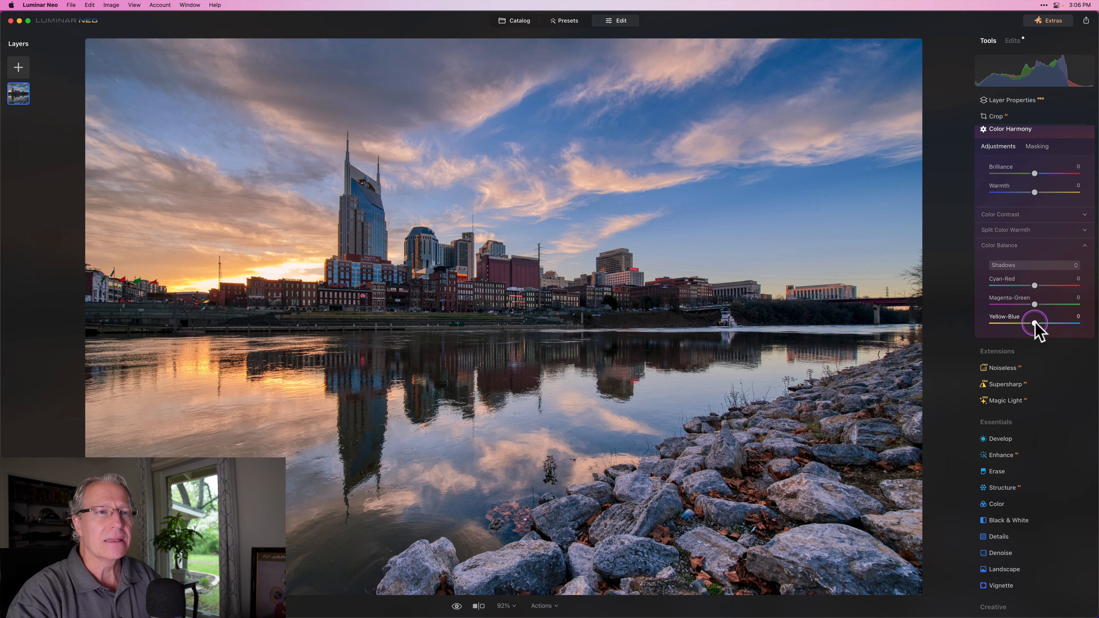
left_click_drag(1035, 326, 1035, 332)
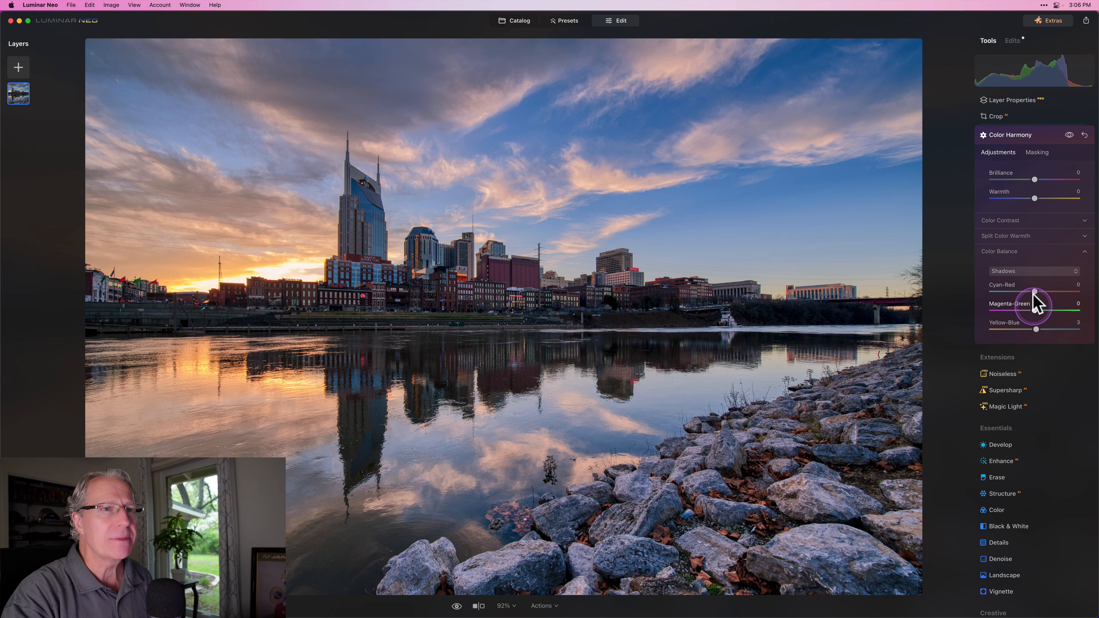
Set the Color Balance for the Highlights to Cyan-Red 8 and Magenta-Green -4.
left_click(1024, 272)
left_click(1010, 303)
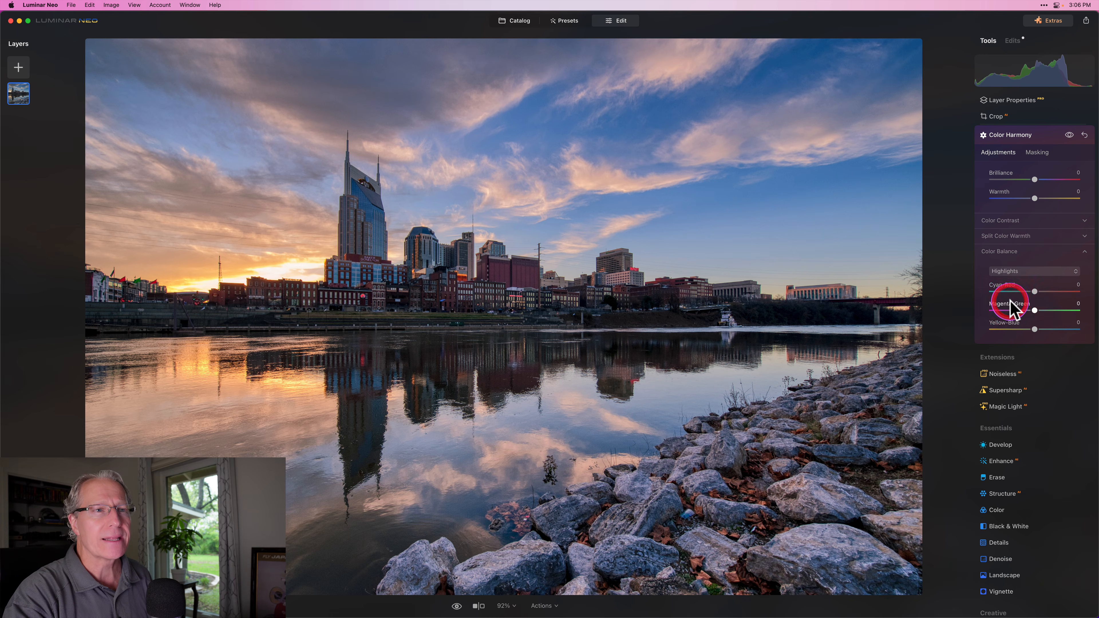
left_click_drag(1032, 292, 1033, 310)
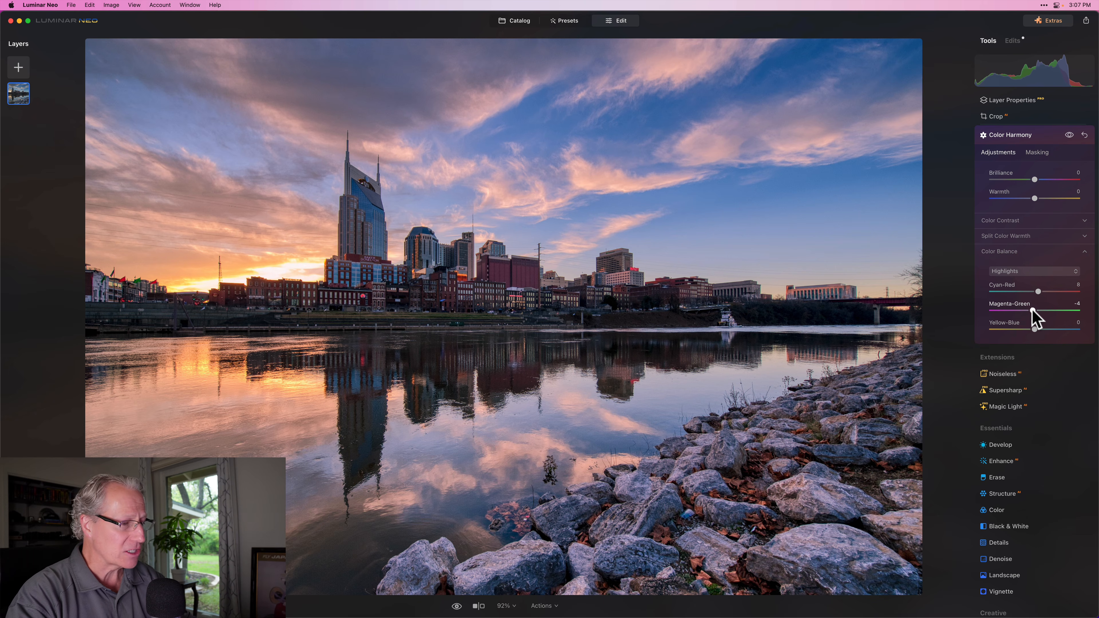
Set Golden Hour to 20 in the Landscape tool and close the tool.
scroll(998, 409, "down", 5)
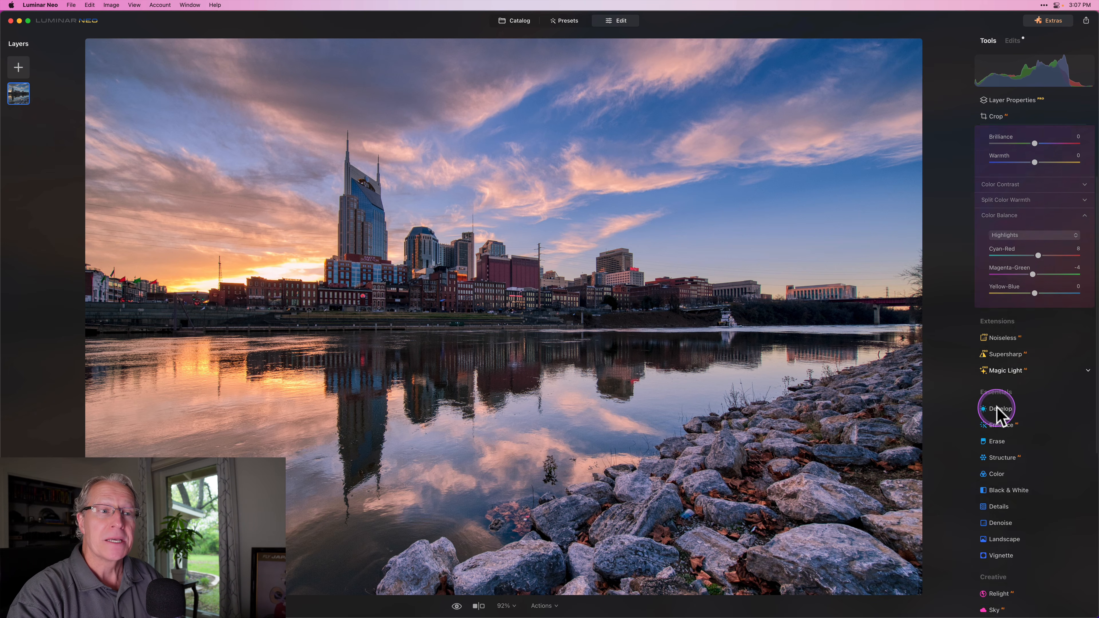
left_click(1004, 402)
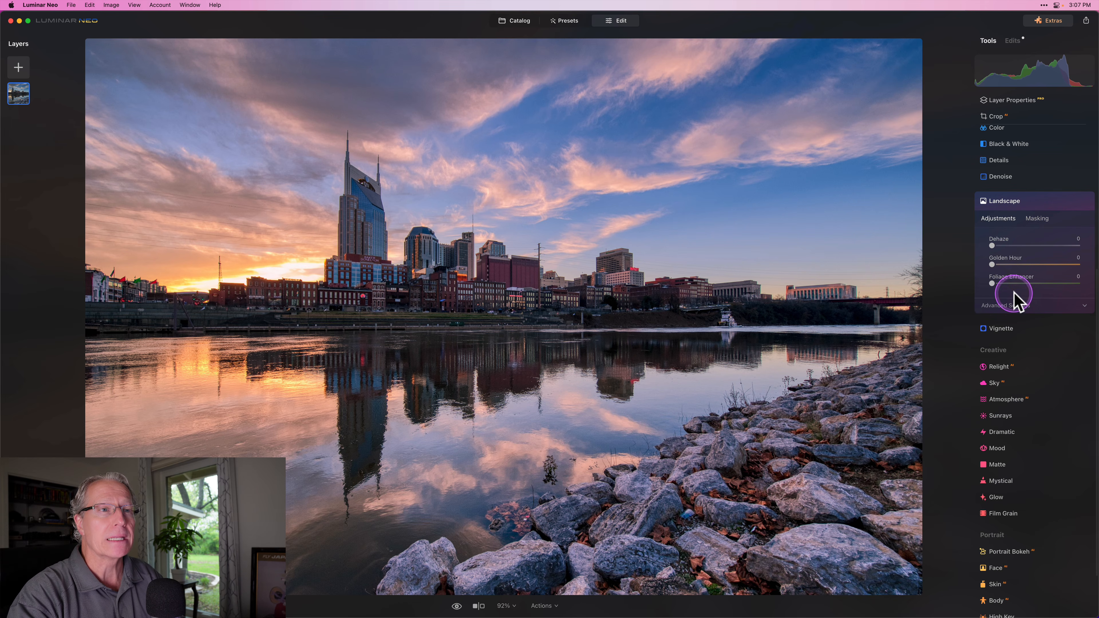
left_click_drag(1005, 264, 1007, 265)
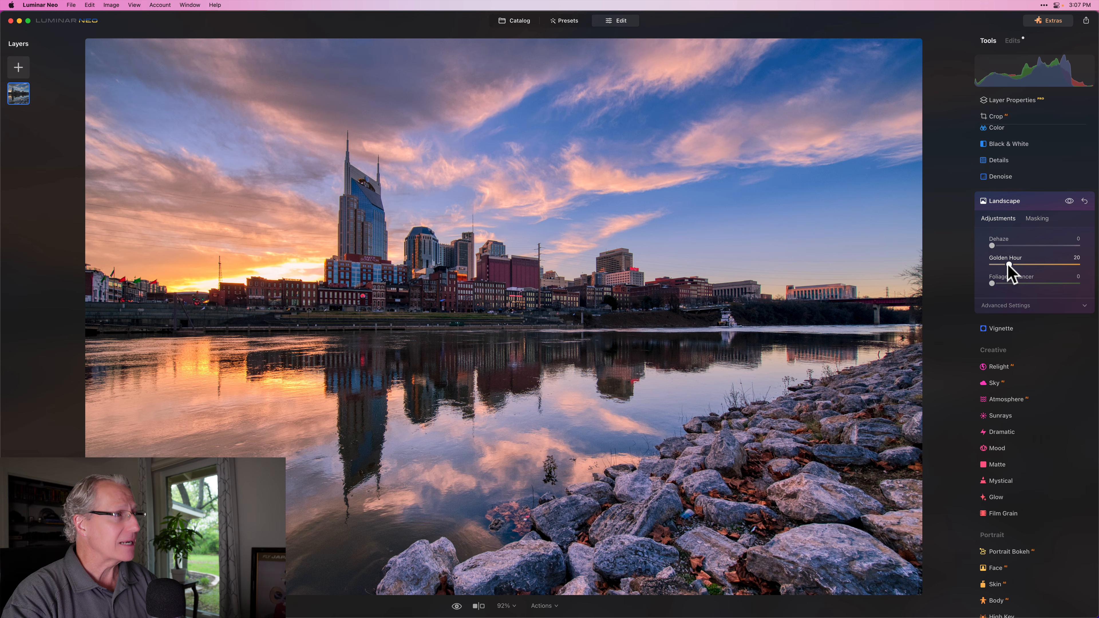
left_click(1034, 207)
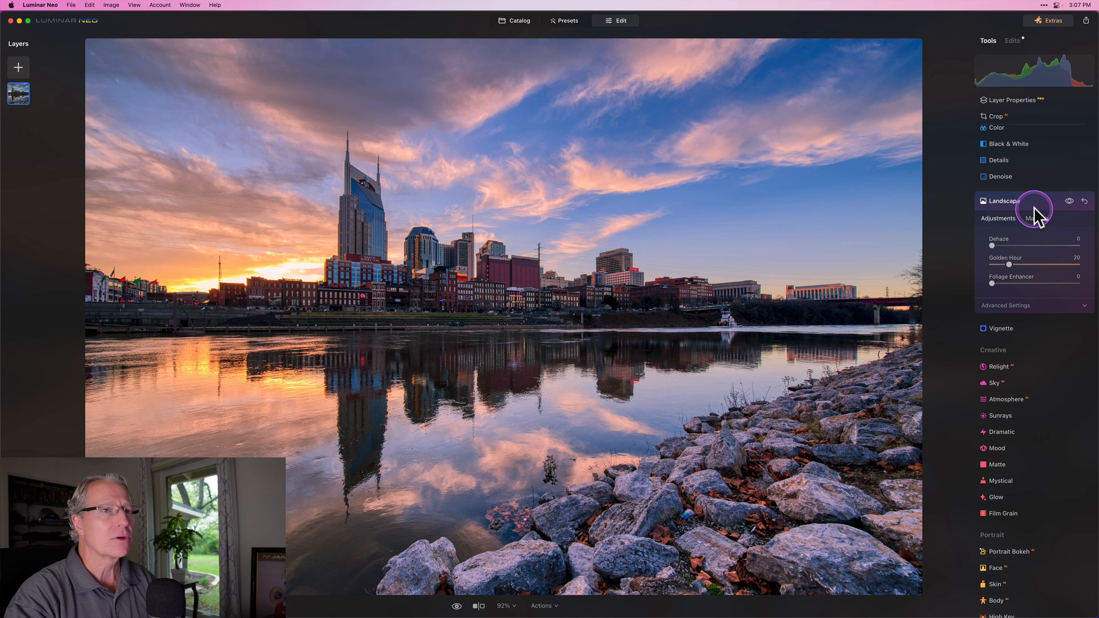
left_click(1022, 202)
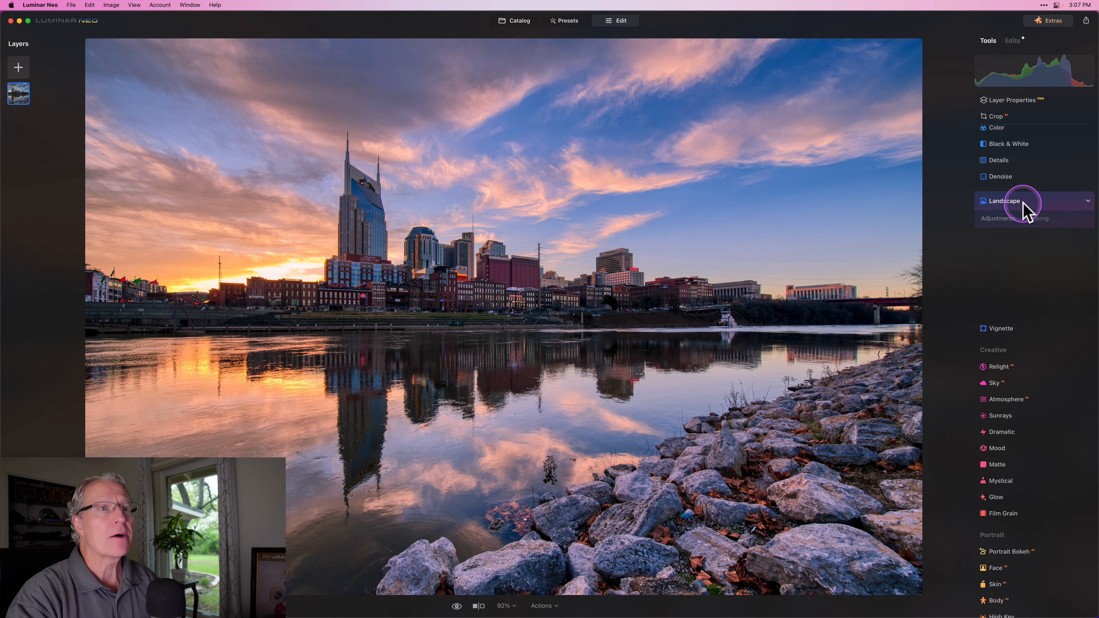
Apply a second Develop adjustment with Smart Contrast 5, Highlights -4 and Shadows 8, and compare before and after.
scroll(1022, 202, "up", 3)
left_click(1009, 224)
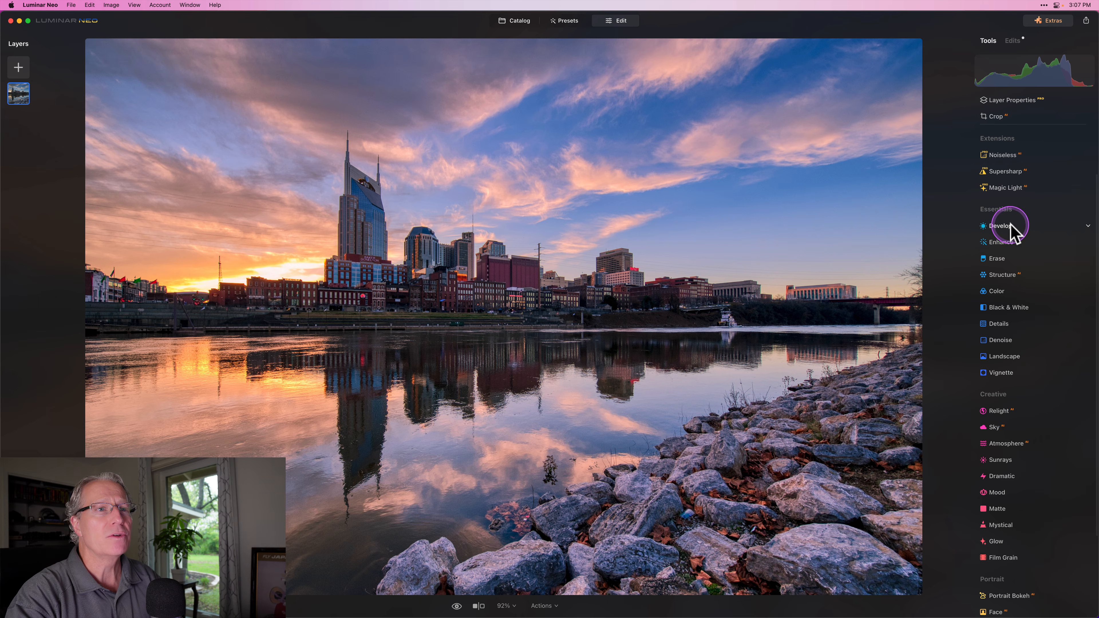
left_click_drag(1034, 270, 1037, 307)
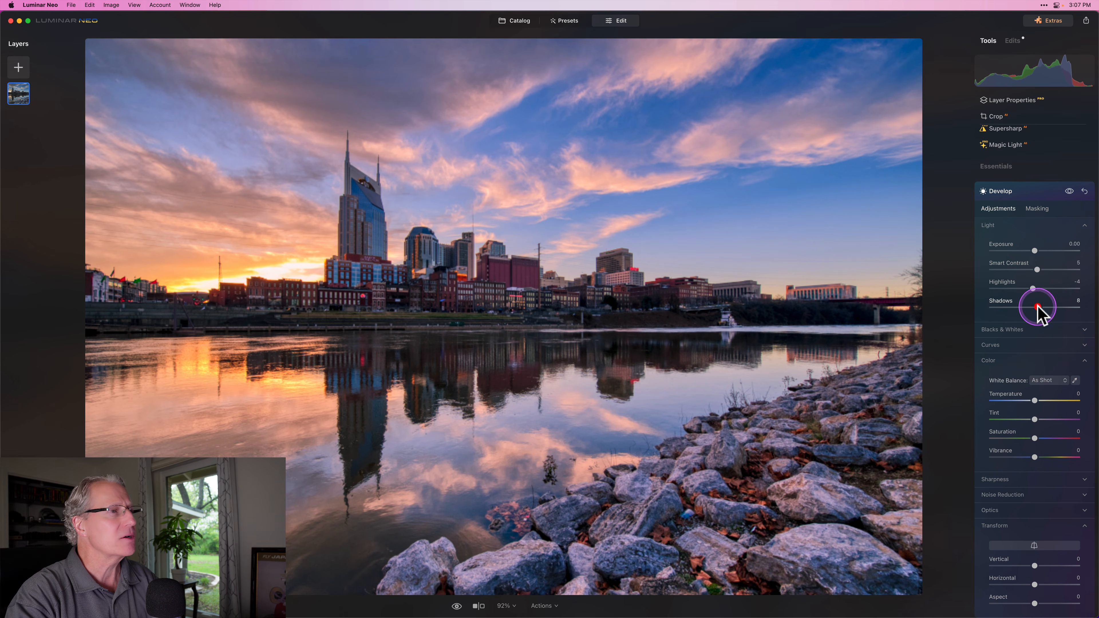
left_click(1069, 191)
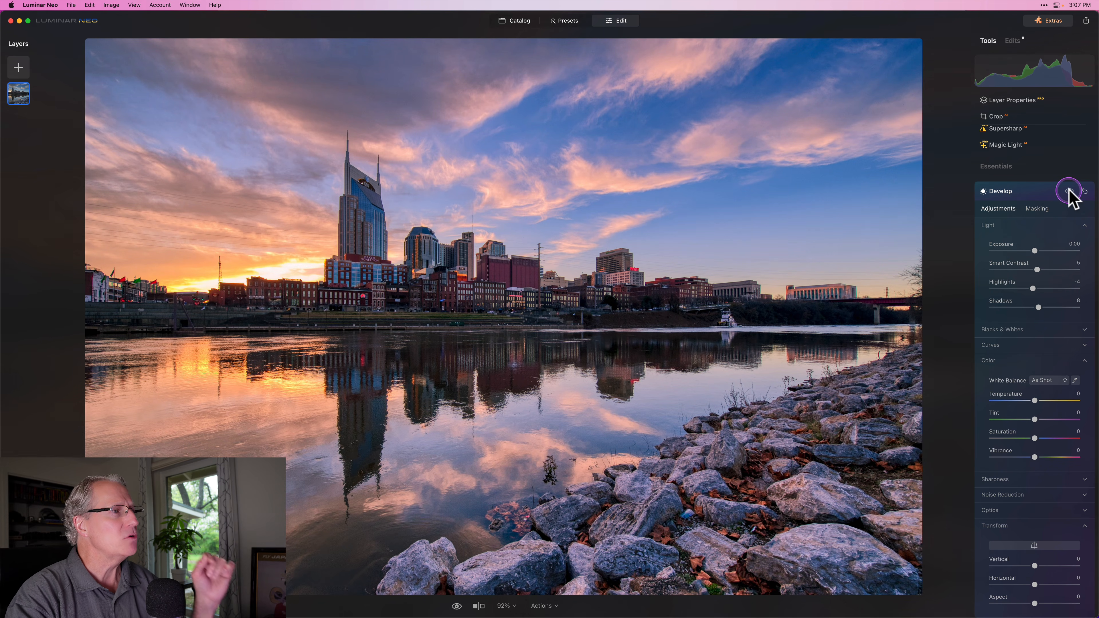
left_click(1069, 191)
left_click(1052, 191)
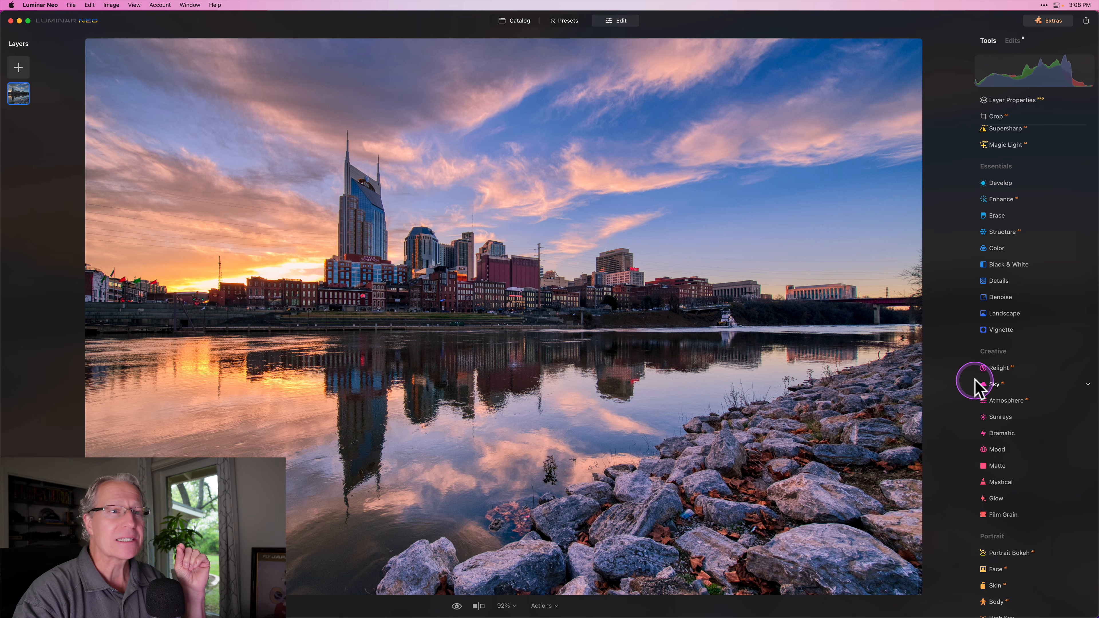
Apply the Mystical effect with an Amount of 16 and preview the photo with and without it.
scroll(974, 379, "down", 1)
left_click(1000, 459)
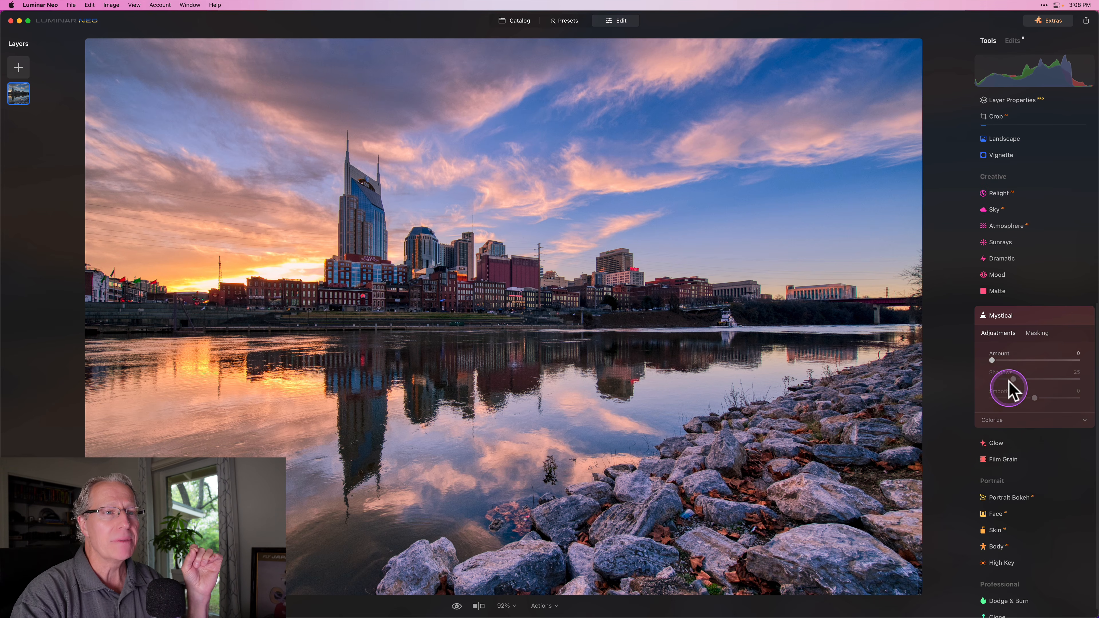
left_click_drag(994, 360, 1008, 360)
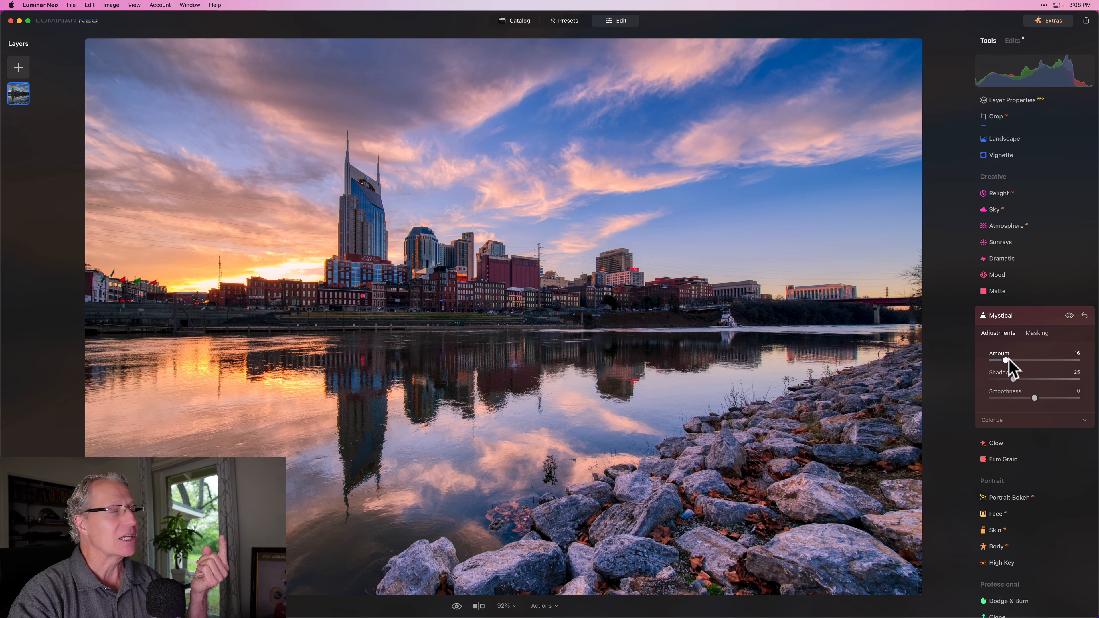
left_click(1068, 316)
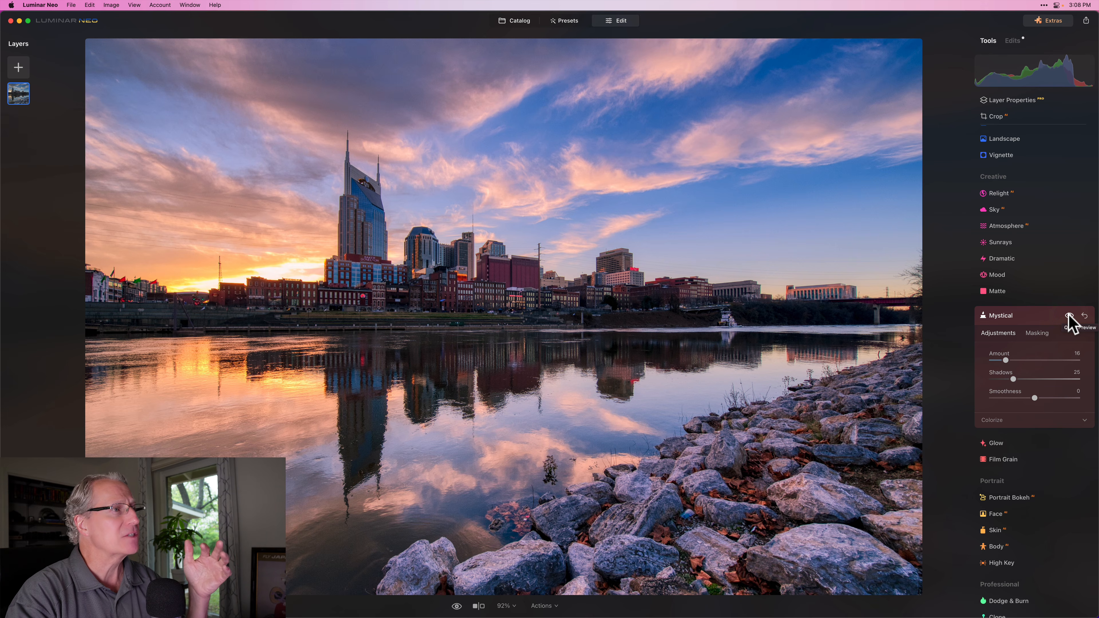
Preview the photo without the Mystical effect once more and close the Mystical tool.
left_click(1068, 315)
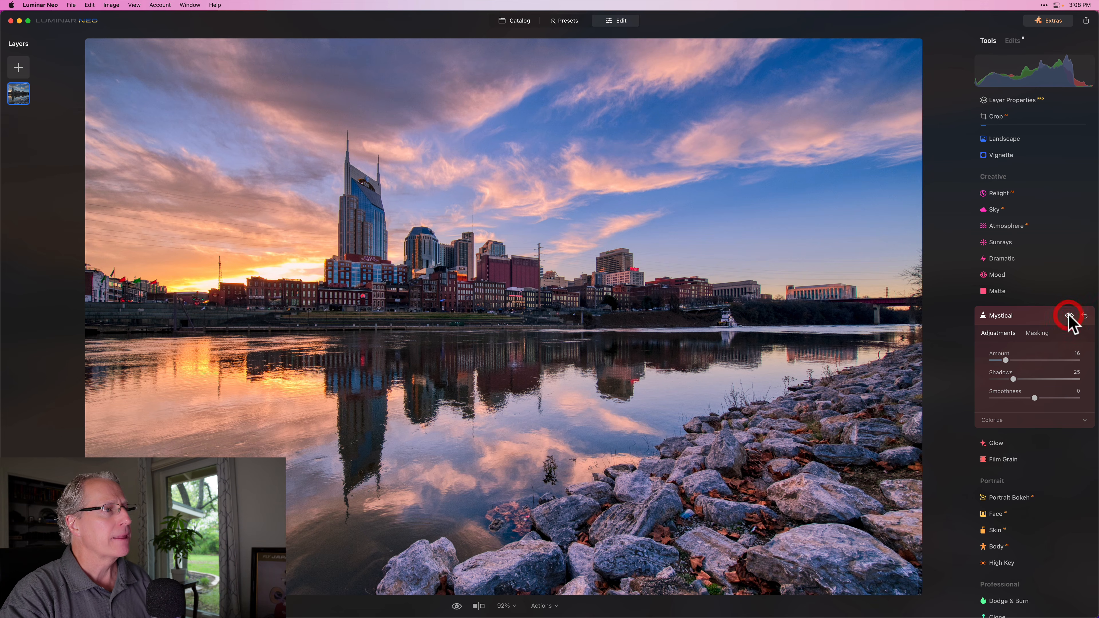
left_click(1016, 315)
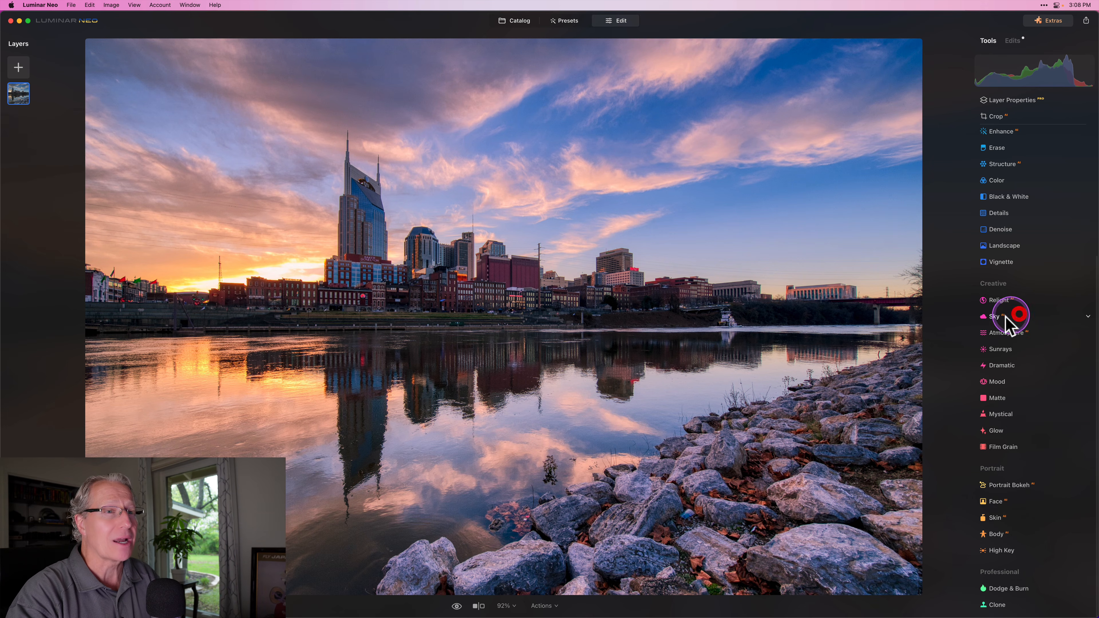
left_click(948, 339)
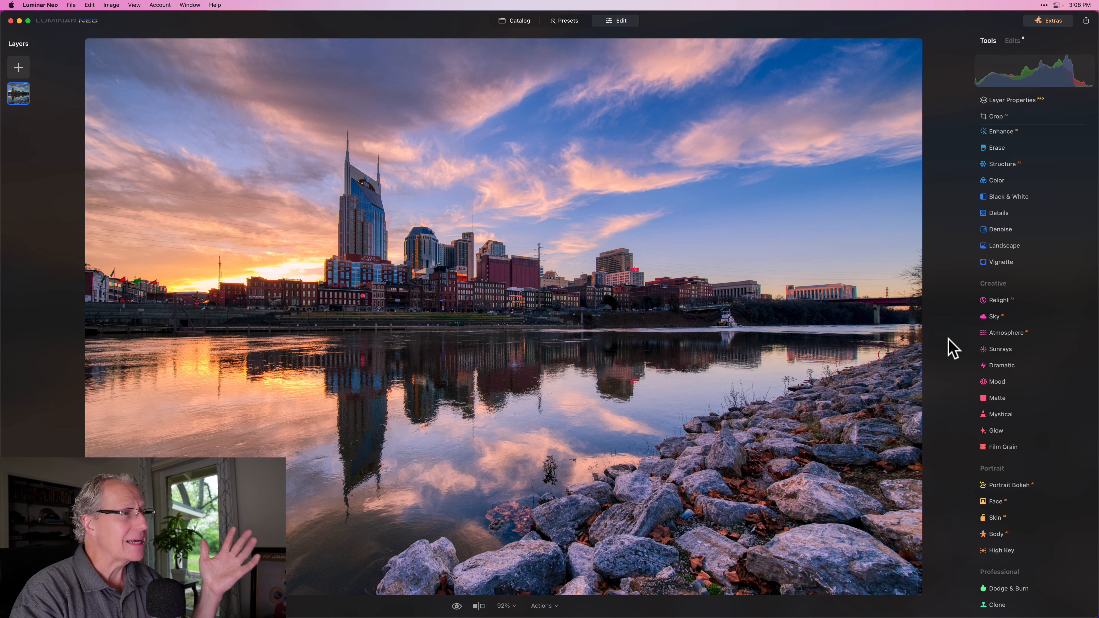
Compare the fully edited skyline photo with the unedited original twice, ending on the edited version.
key("backslash")
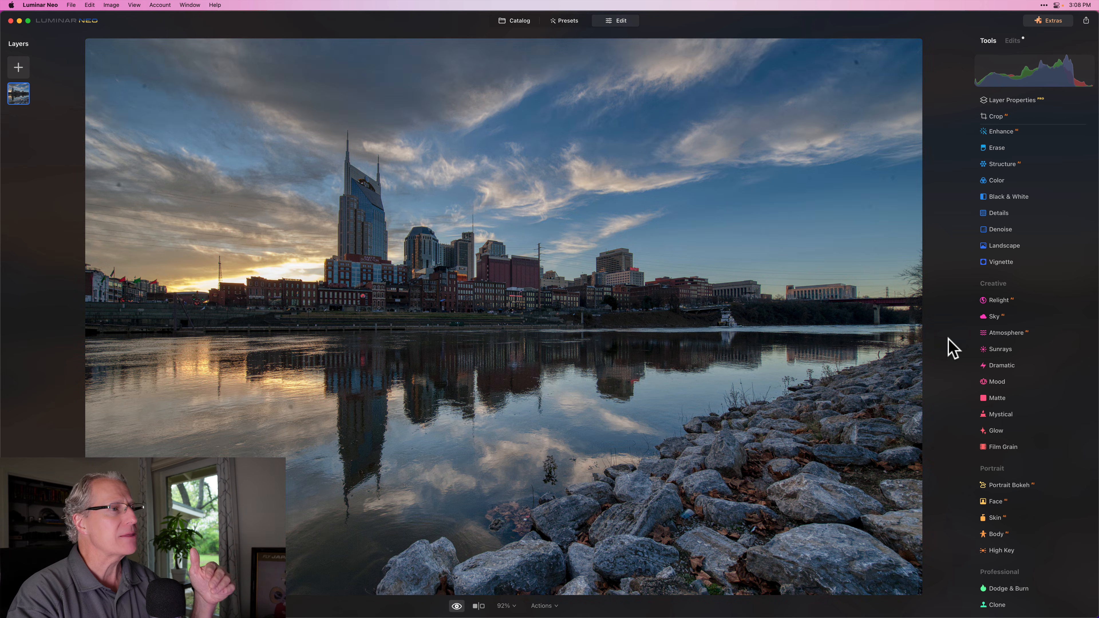
key("backslash")
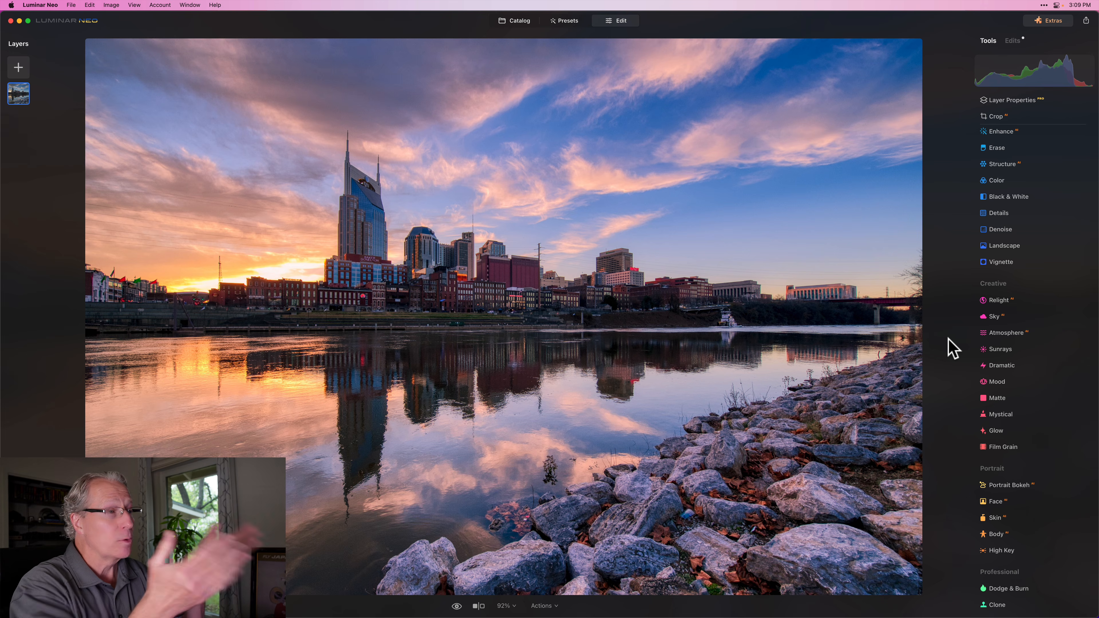
key("backslash")
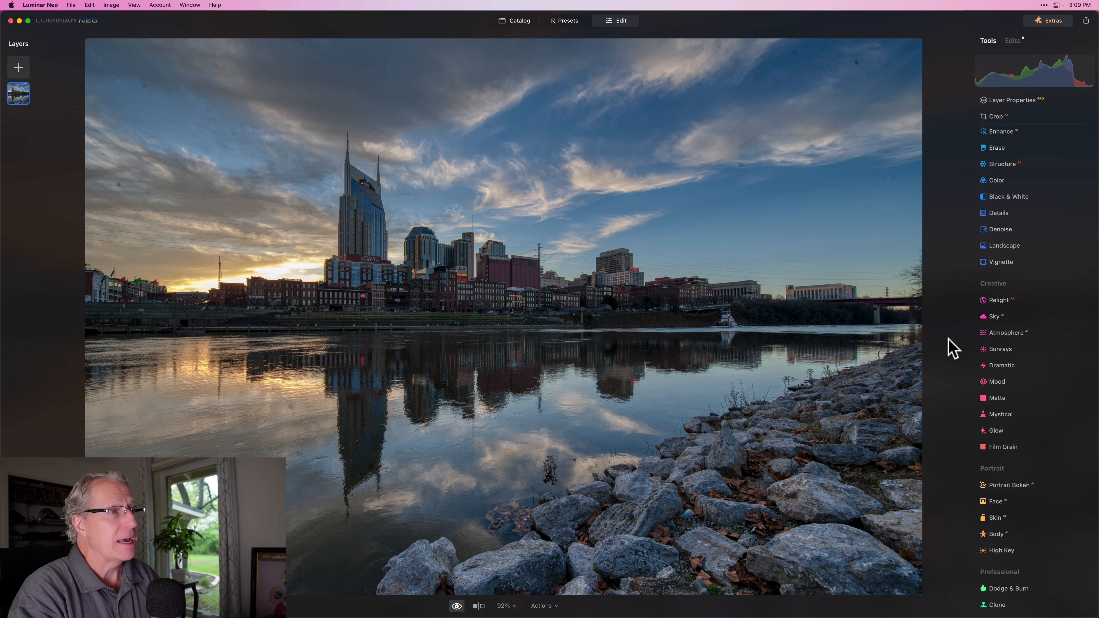
key("backslash")
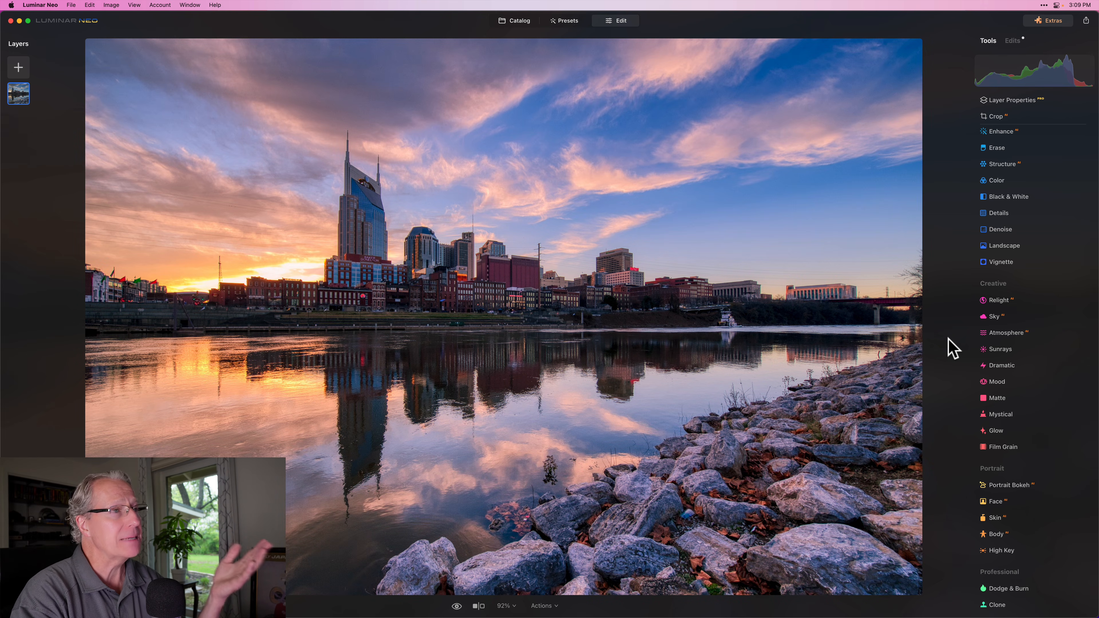